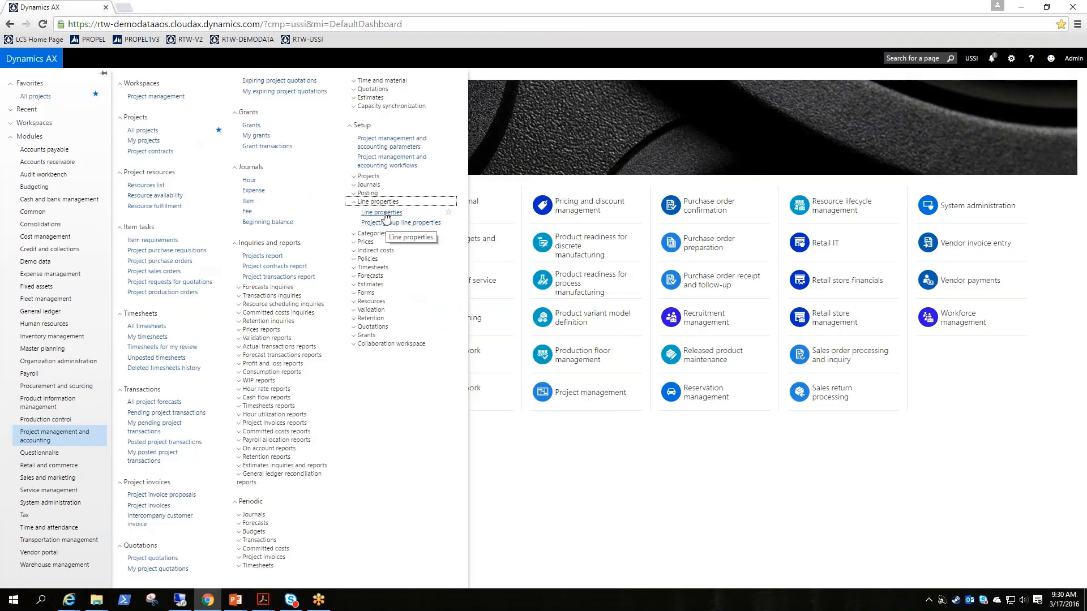
Create a new project line property with the ID CHG_OT and the name CHG Overtime
click(383, 214)
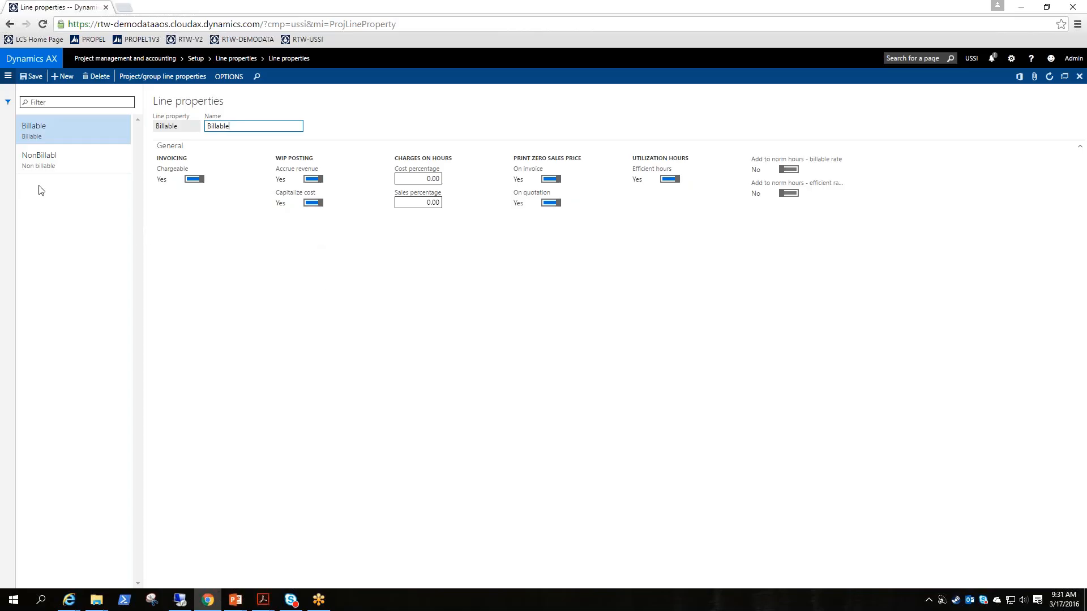
click(66, 77)
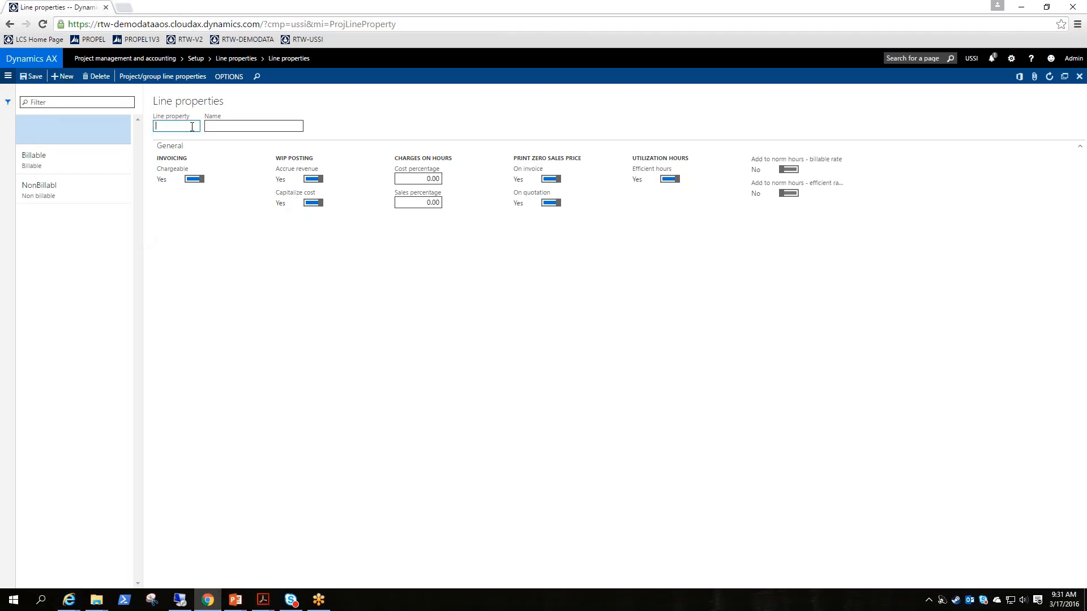
text(CHG_OT)
key(Tab)
text(CHG)
key(BackSpace)
text(H)
key(BackSpace)
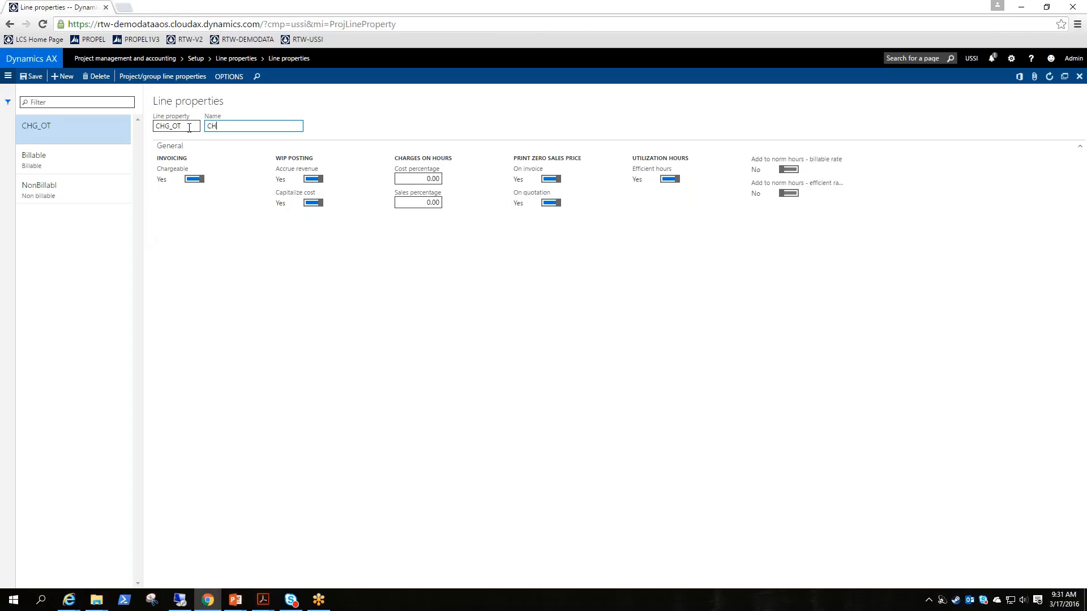
text(G Overtime)
key(Tab)
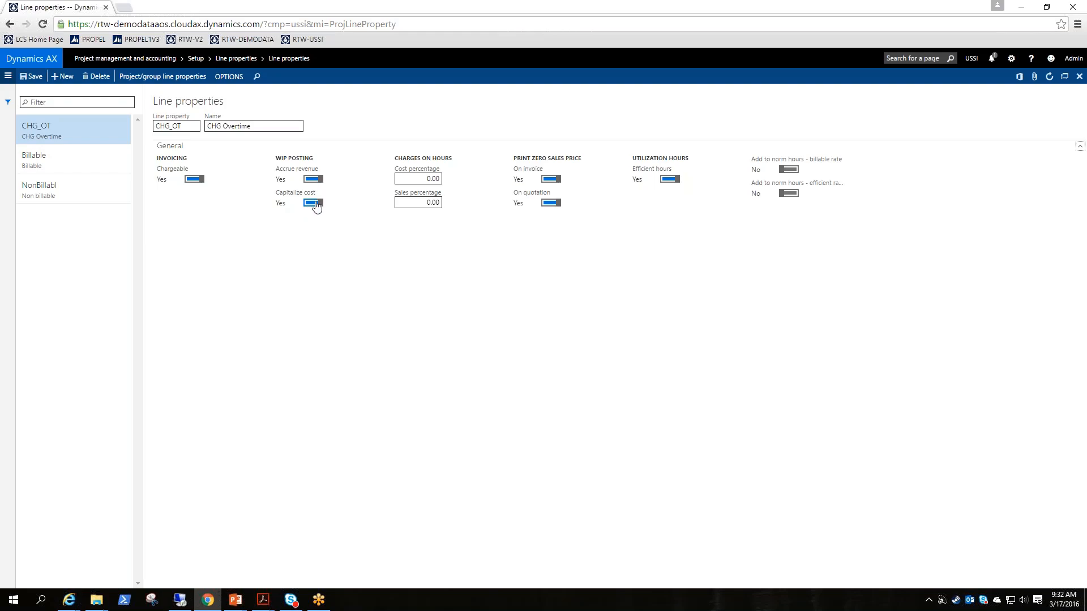
Set the cost and sales percentages for charges on hours to 10.00 each and save the CHG_OT line property
click(418, 178)
key(Tab)
key(Home)
key(Tab)
click(34, 77)
Create a new hour journal in Project management and accounting and open its journal lines
click(7, 77)
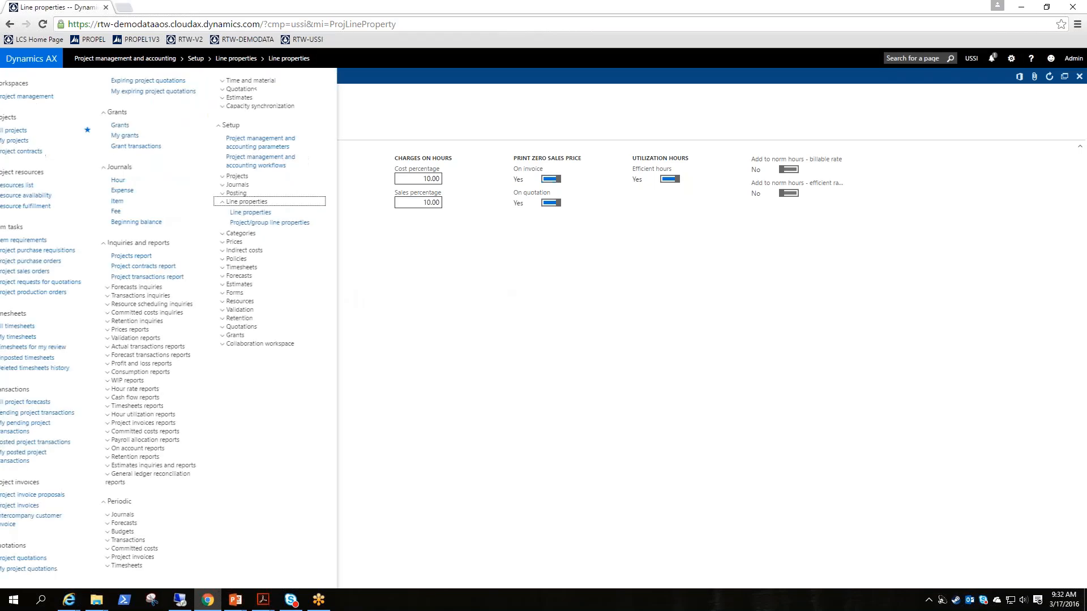
click(247, 179)
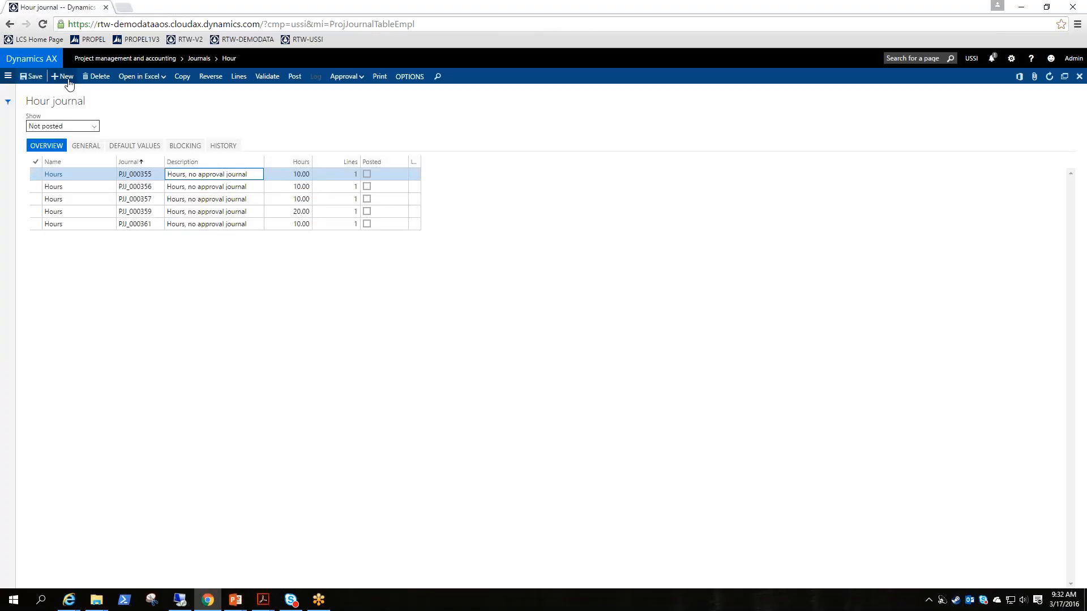
click(69, 84)
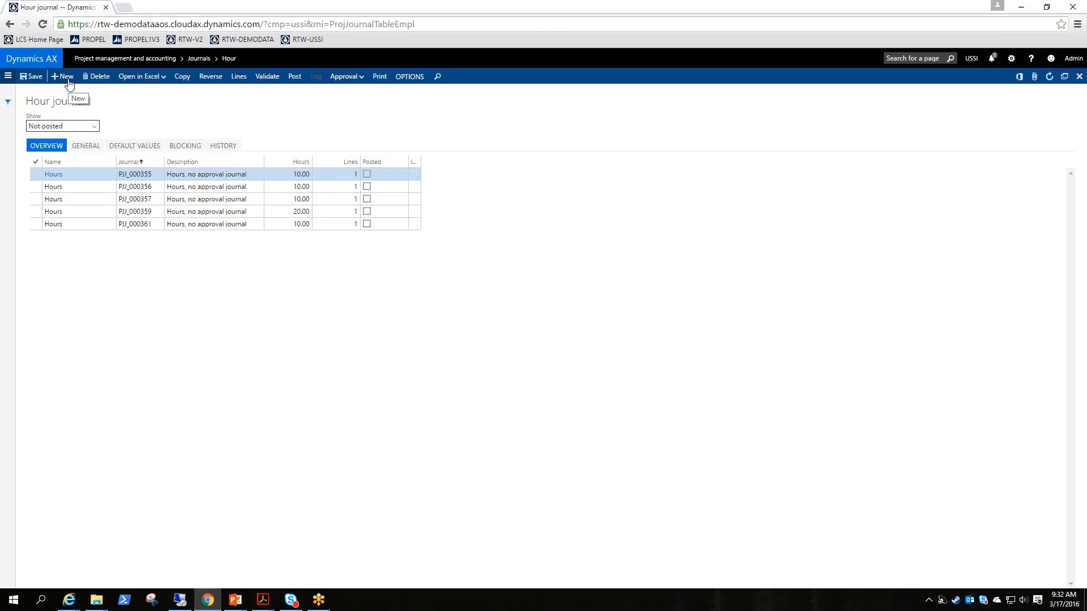
click(238, 76)
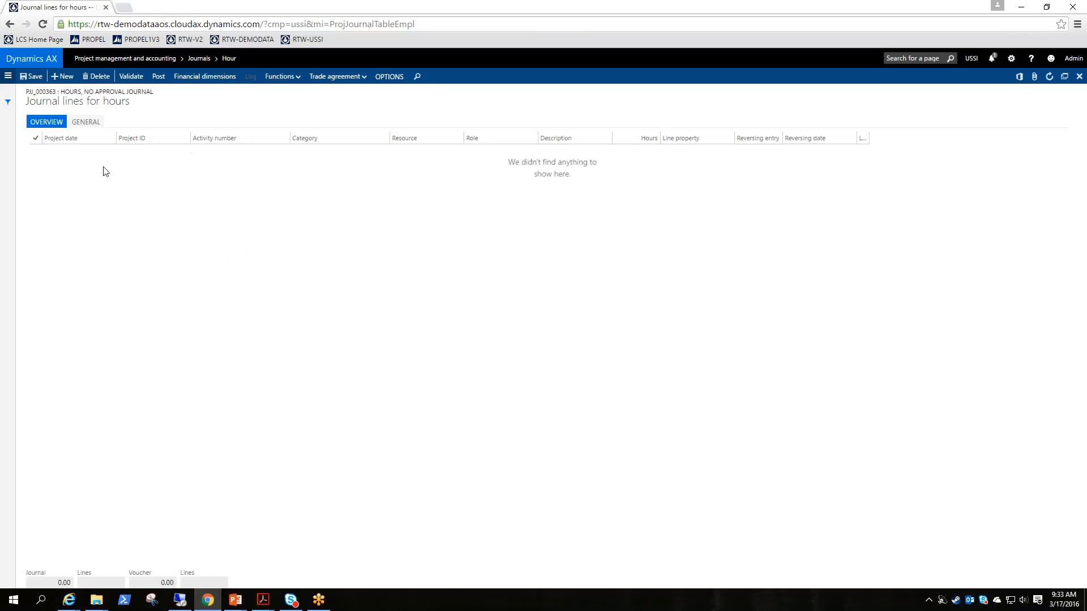
Add an hour journal line for the City Manufacturing project with the category Administration
click(63, 78)
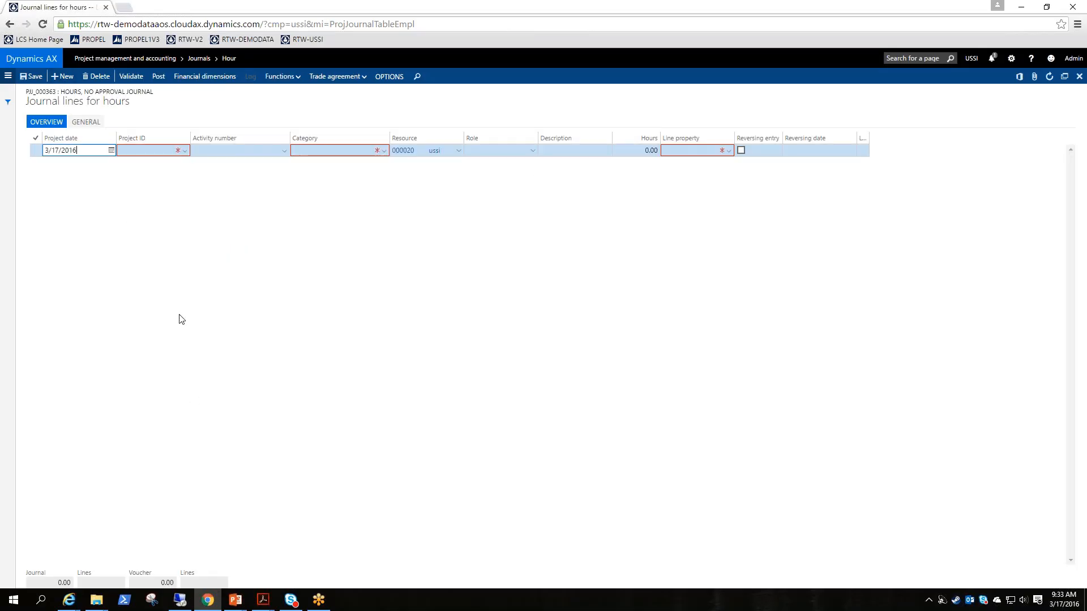
click(185, 151)
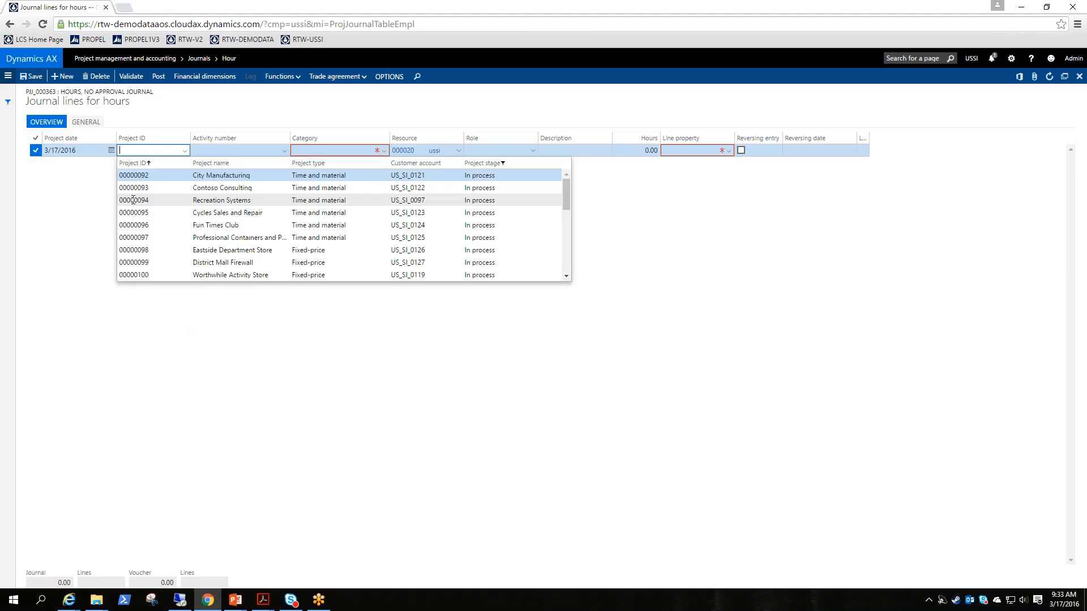
click(335, 175)
key(Tab)
key(Tab)
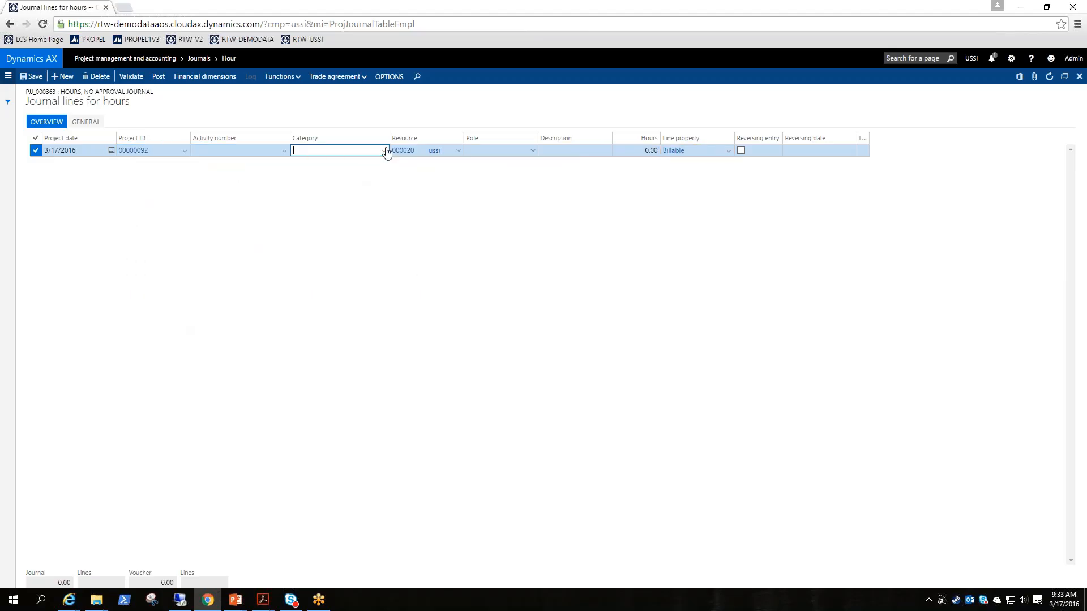
click(386, 150)
click(384, 175)
Set the line property of the new hour journal line to CHG_OT
key(Tab)
key(Tab)
key(Tab)
key(Tab)
key(Tab)
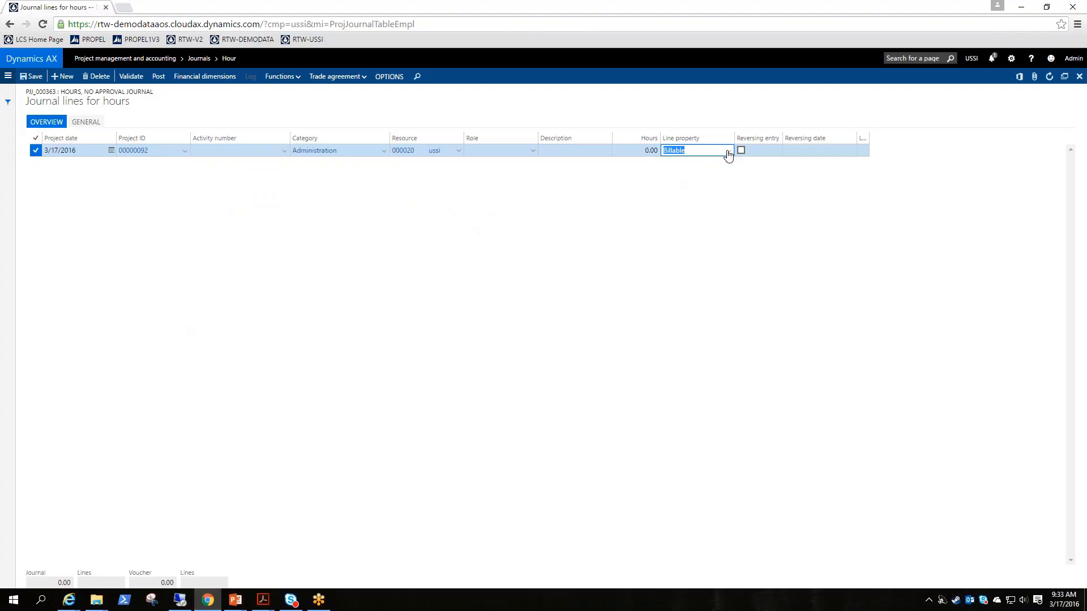
click(728, 154)
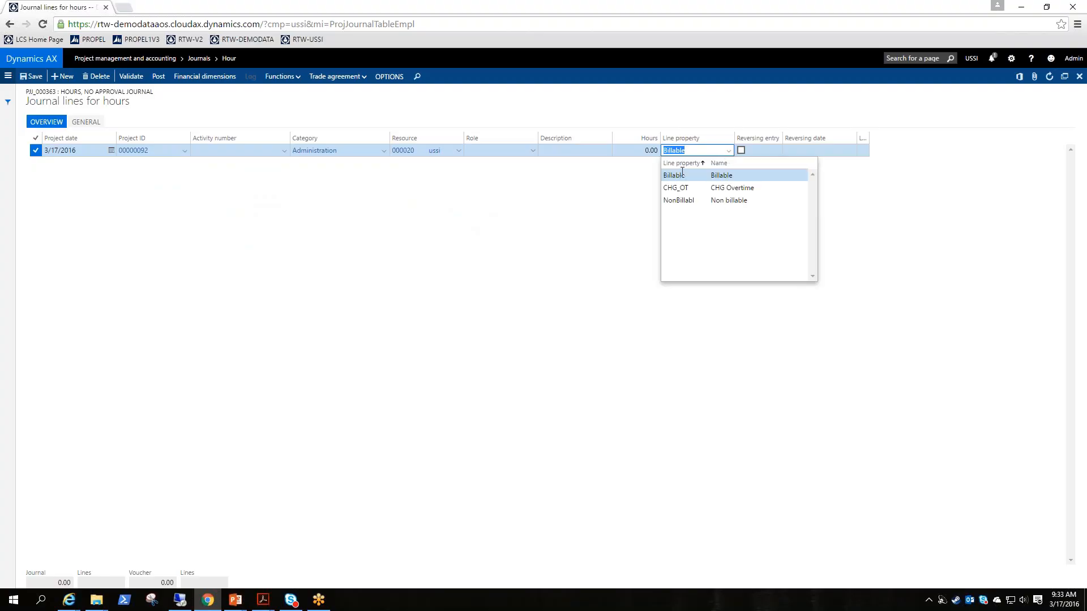
click(725, 189)
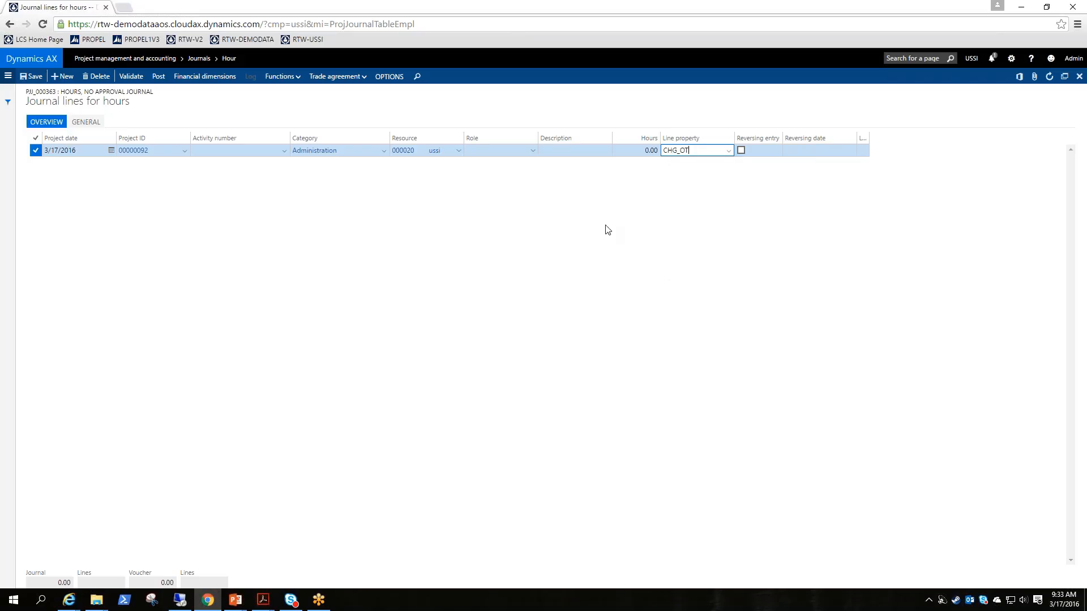
Set the hours on the journal line to 10 and post the hour journal
click(88, 122)
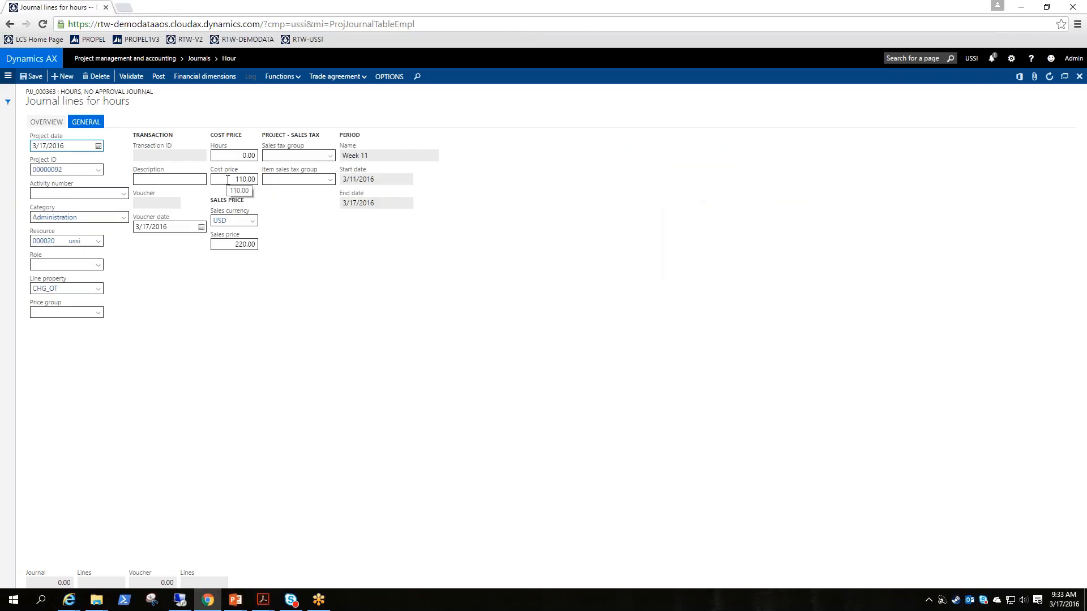
click(241, 179)
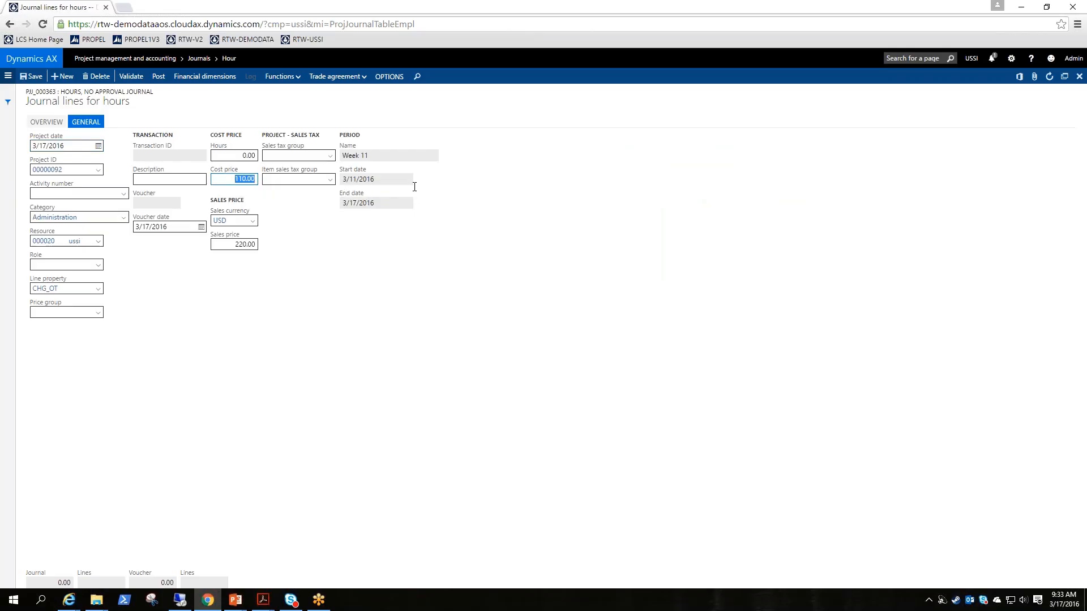
click(245, 156)
text(10)
key(Tab)
click(235, 245)
click(47, 123)
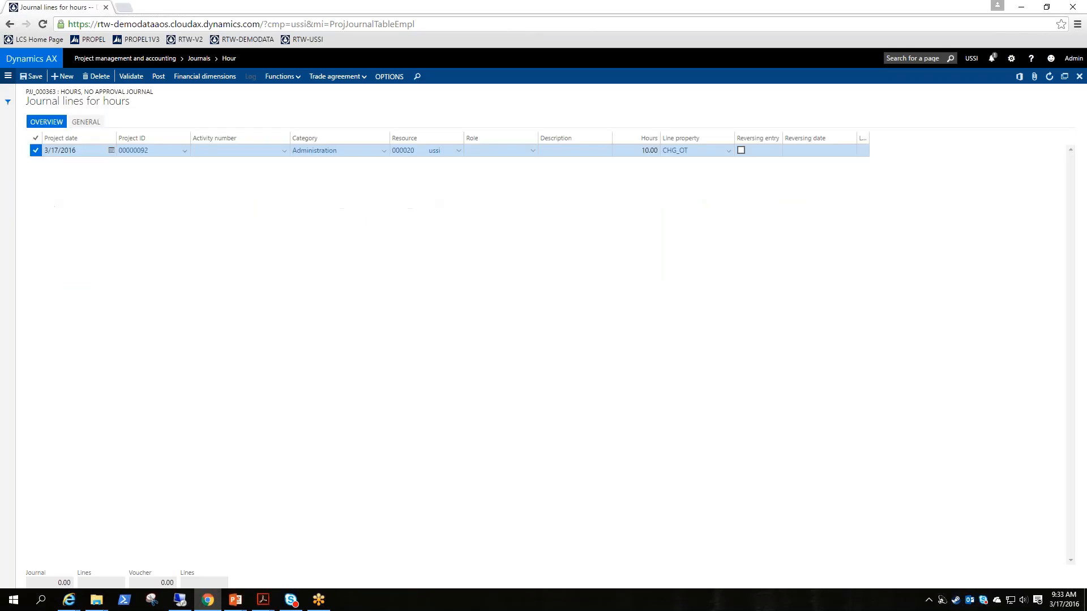
click(159, 77)
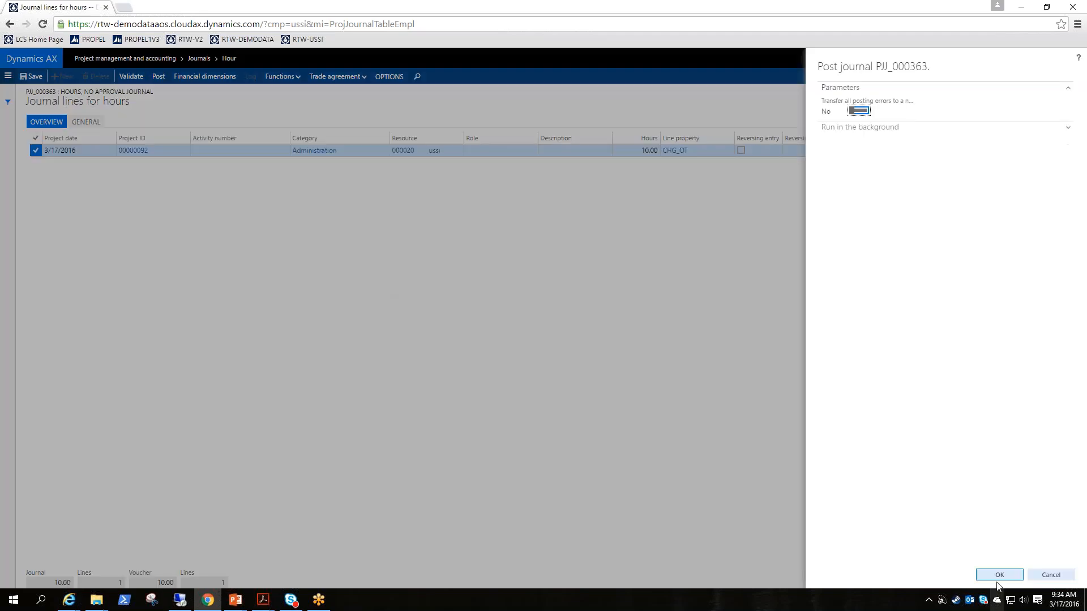
click(998, 577)
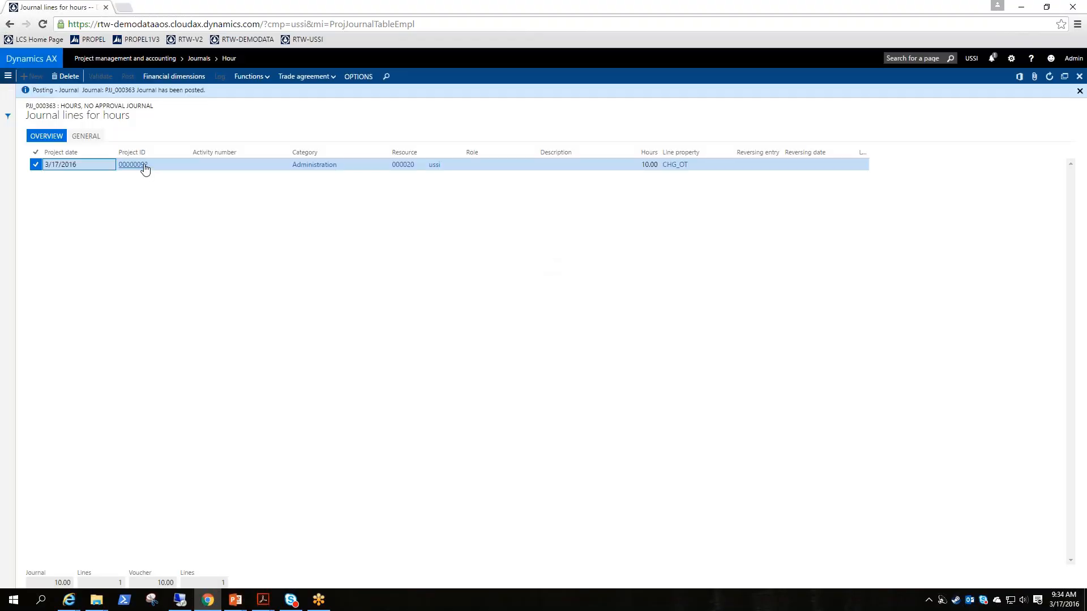
Open the City Manufacturing project's posted transactions and examine the total sales and cost amounts of the second 3/17/2016 Administration line
click(144, 167)
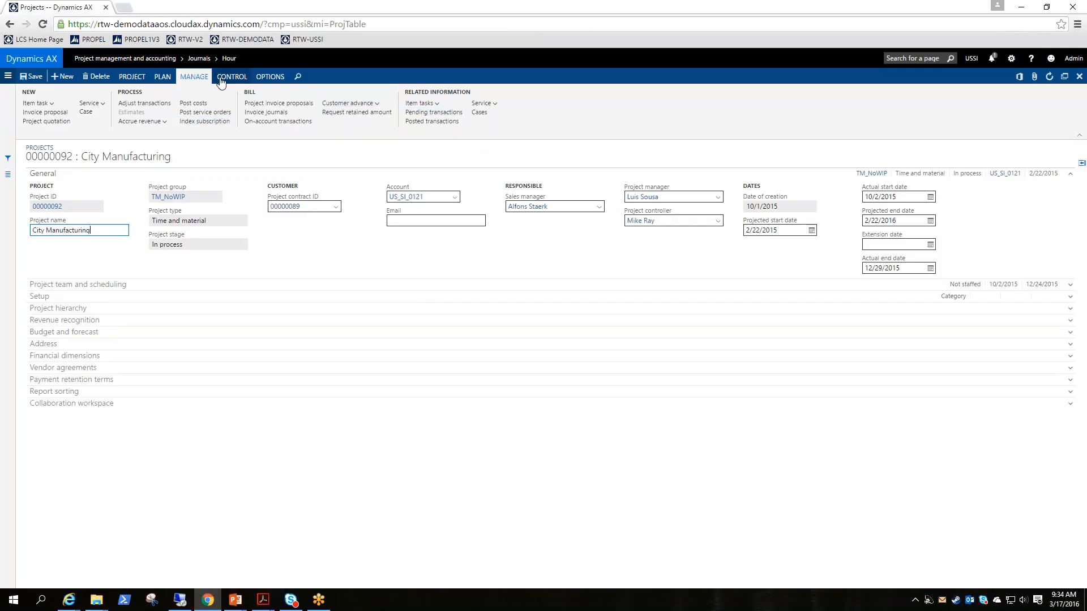
click(444, 126)
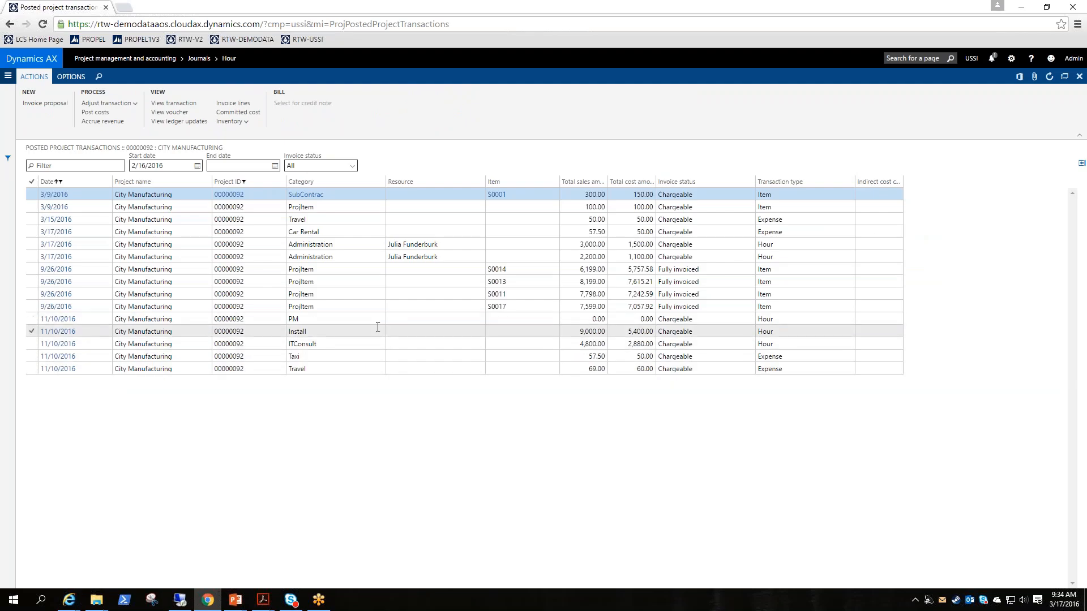
click(352, 258)
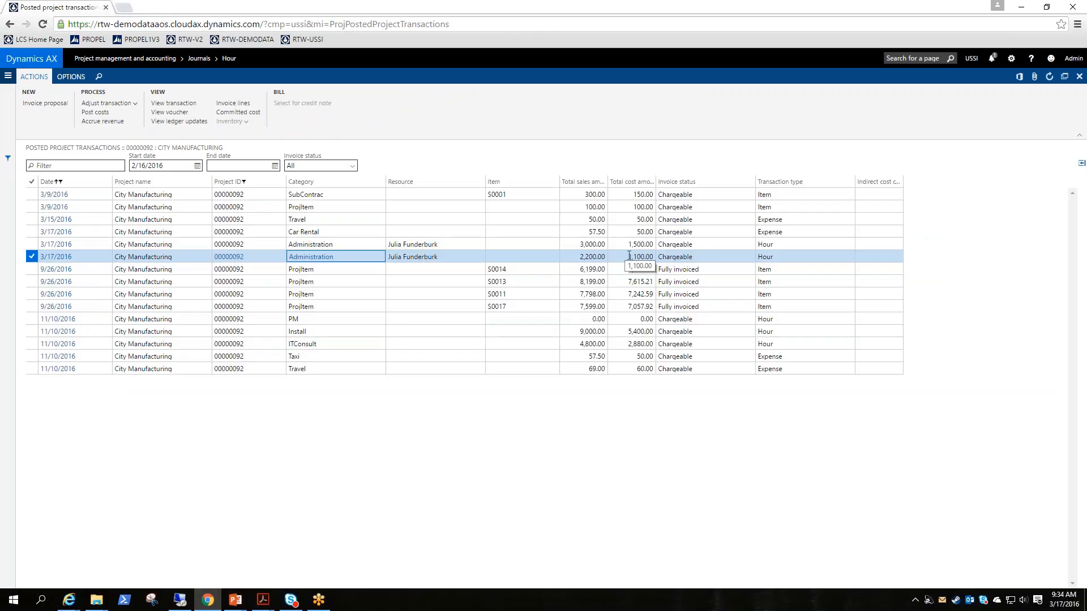
click(582, 256)
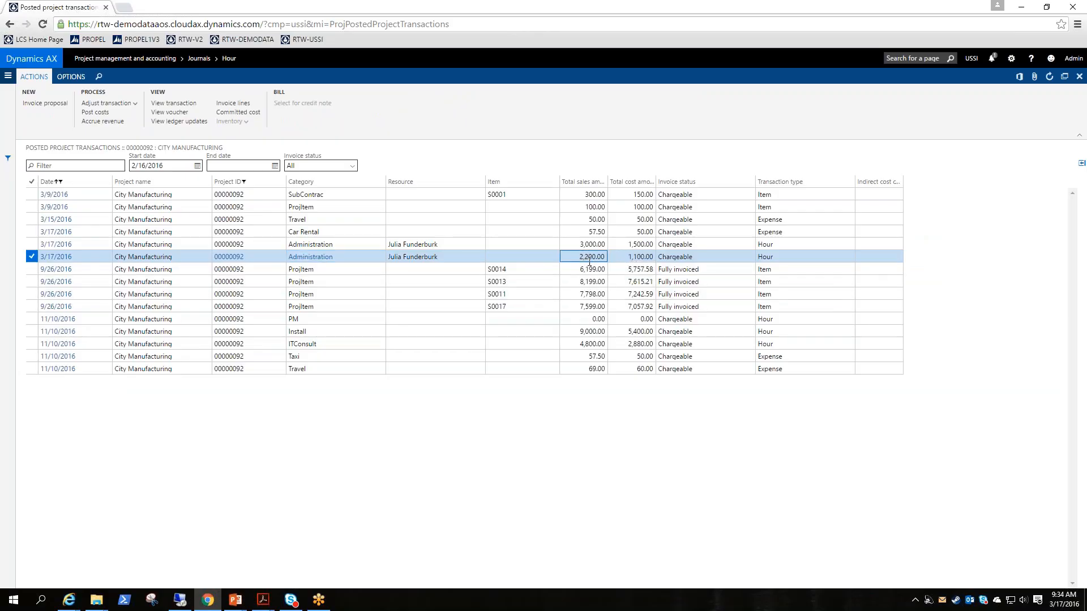
click(627, 257)
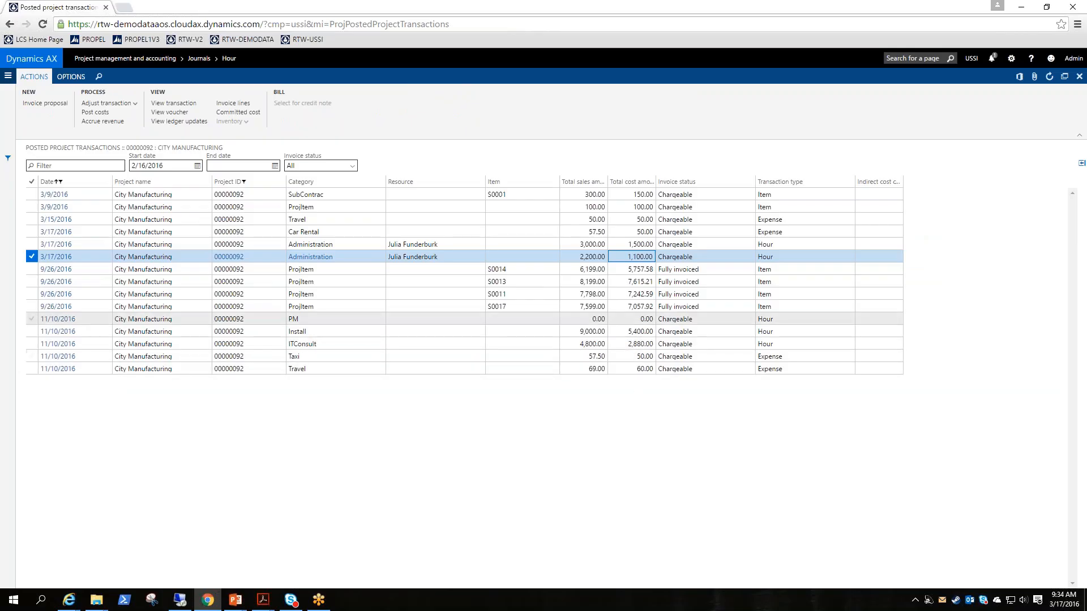
drag(656, 182, 686, 181)
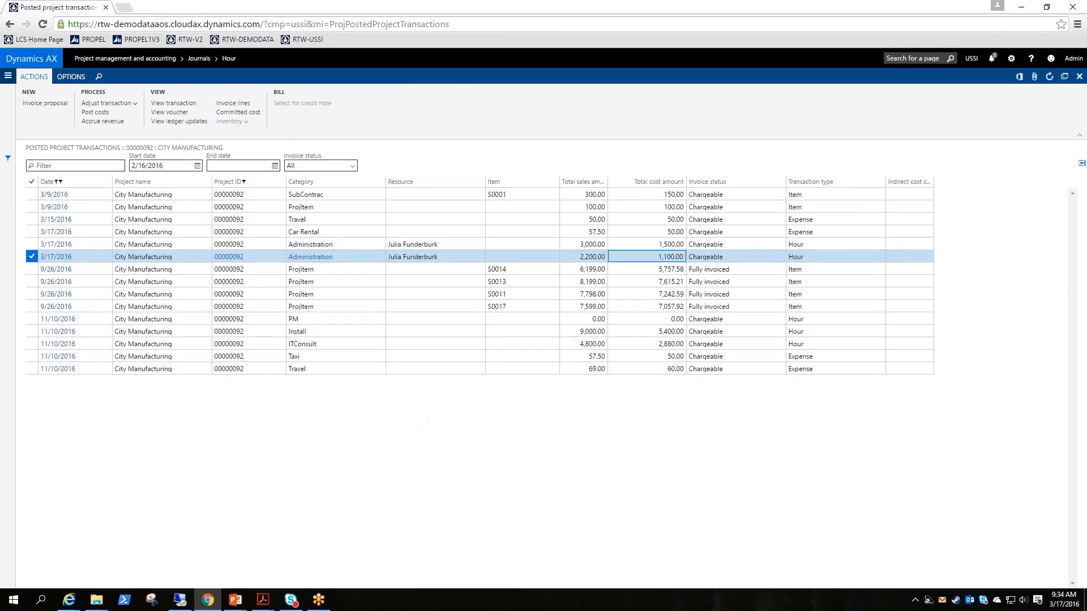
Open the line properties of the City Manufacturing project from the list of all projects
click(8, 77)
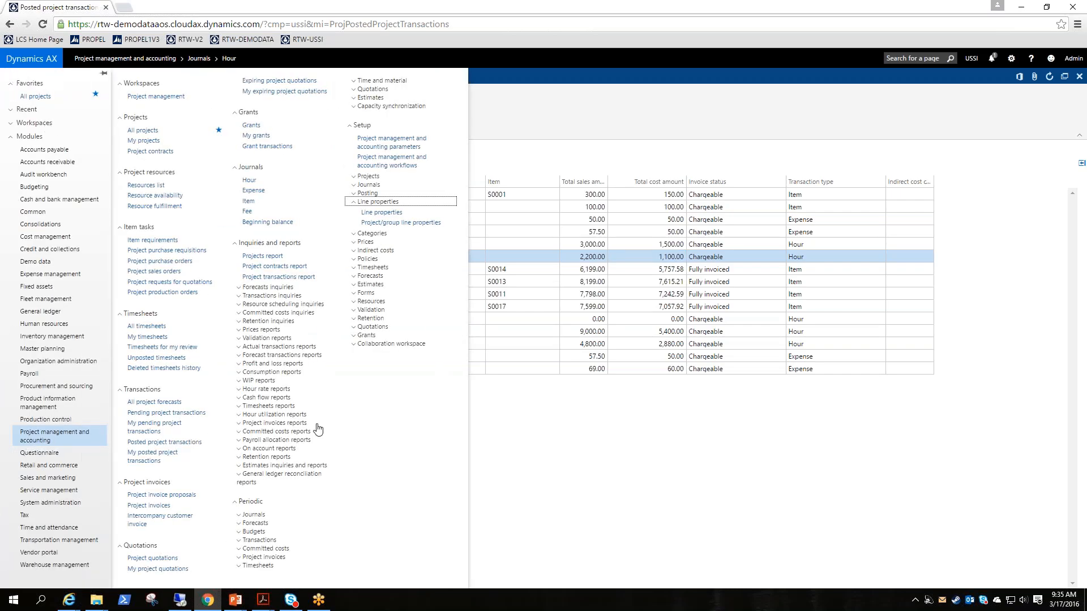
click(141, 132)
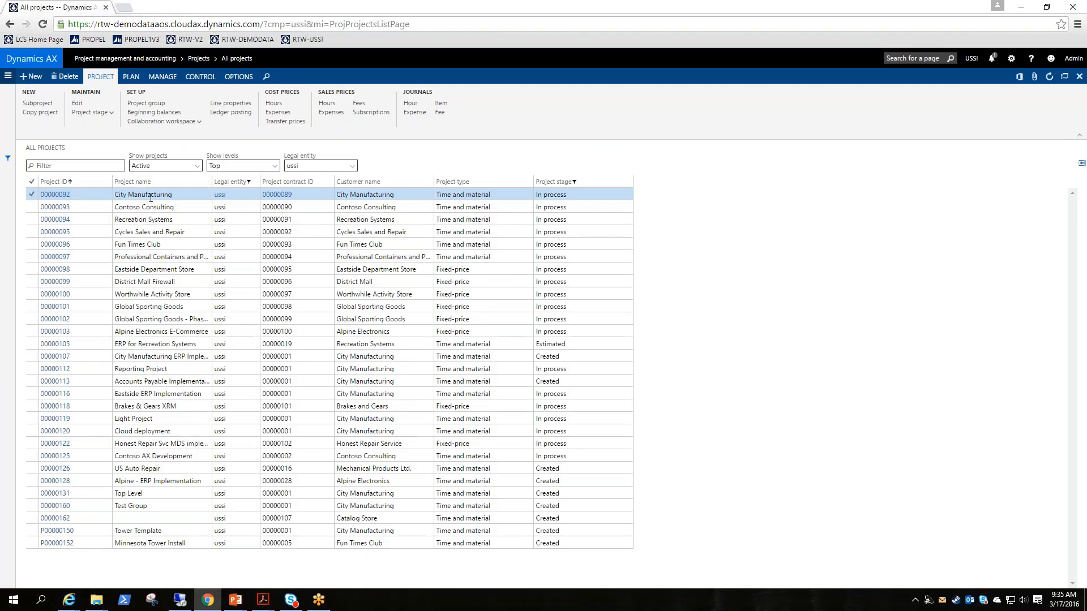
click(232, 104)
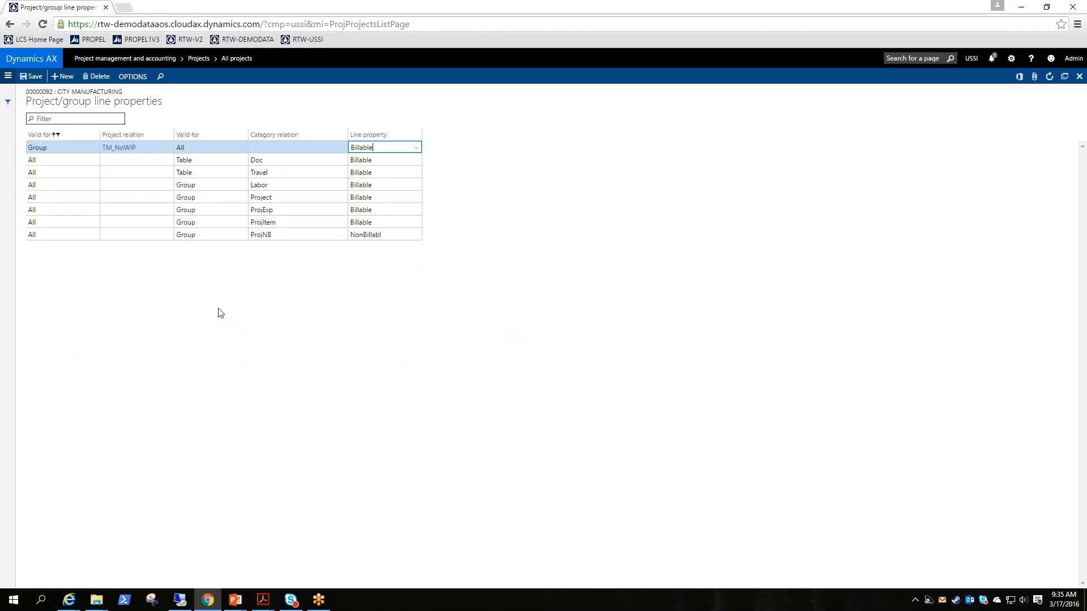
Add a line property row to the City Manufacturing project, valid for Table with the category relation Training
click(64, 76)
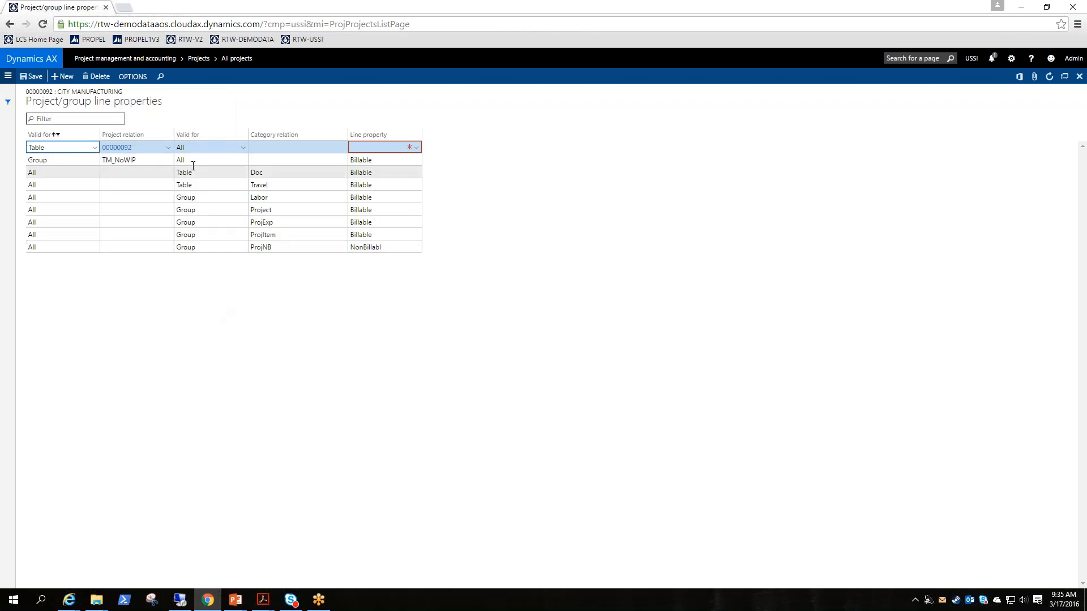
click(243, 148)
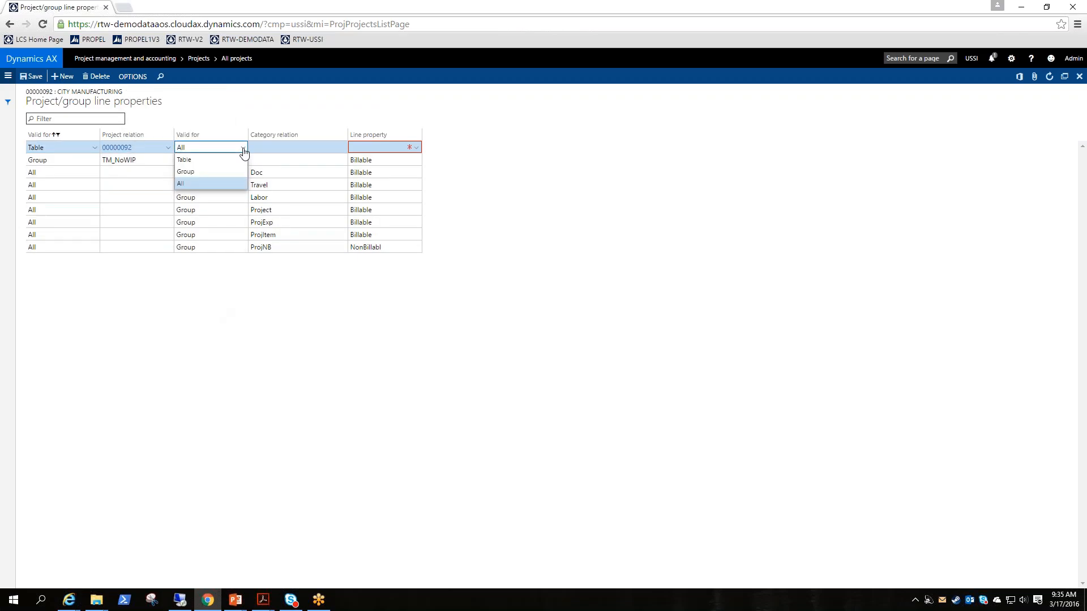
click(192, 159)
click(342, 148)
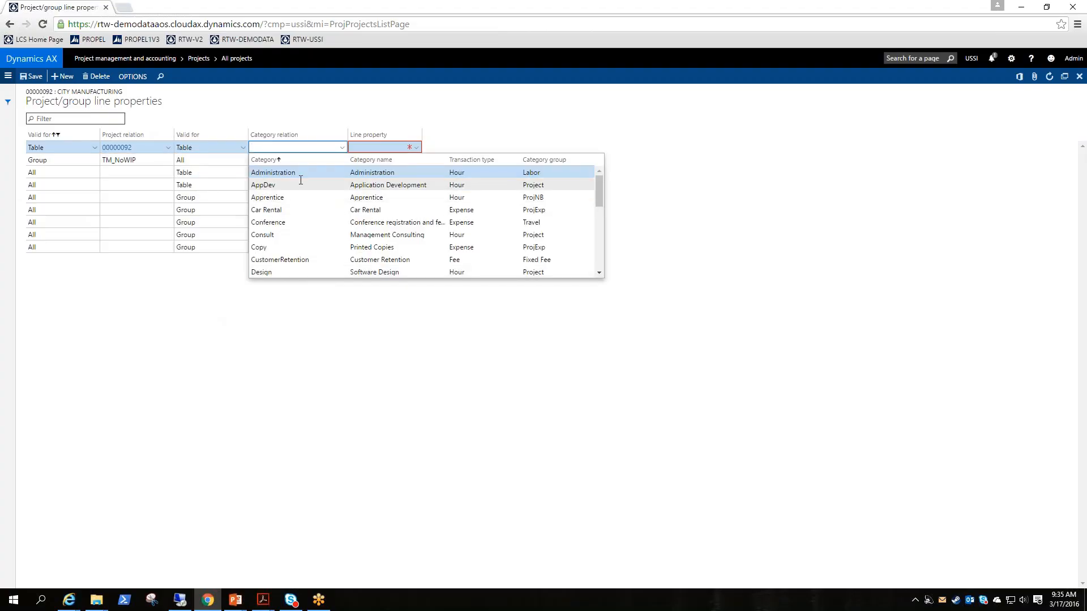
scroll(300, 182, down, 2)
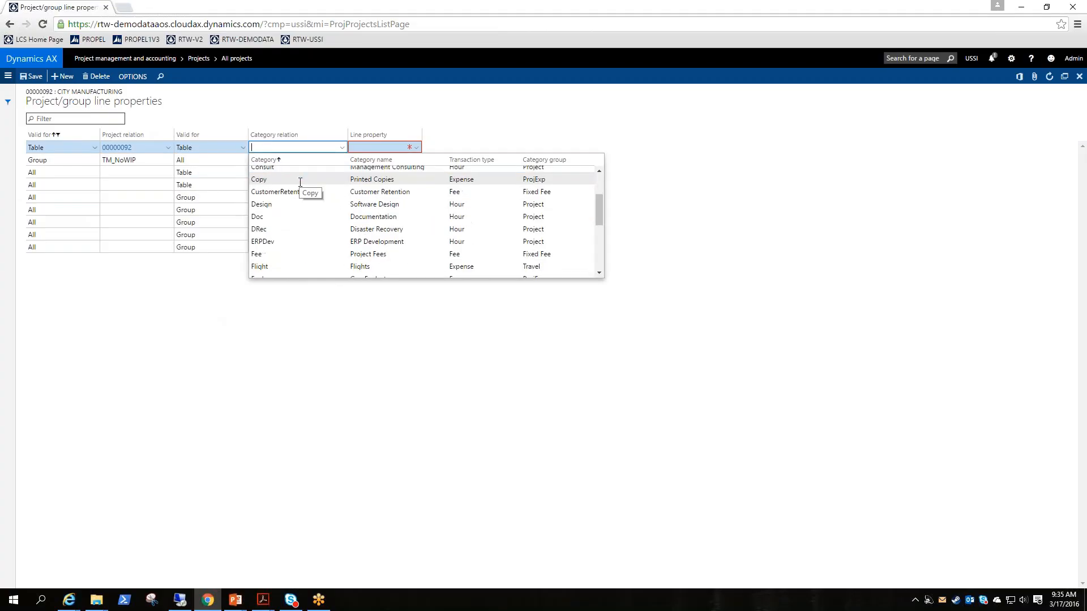
scroll(300, 182, down, 5)
scroll(301, 182, down, 5)
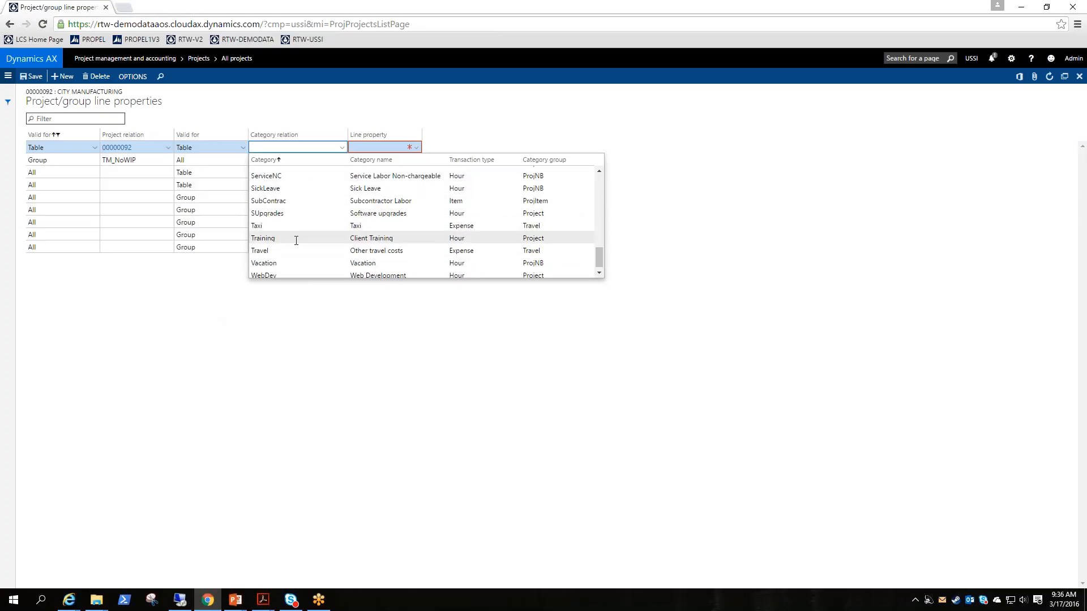
scroll(295, 237, down, 1)
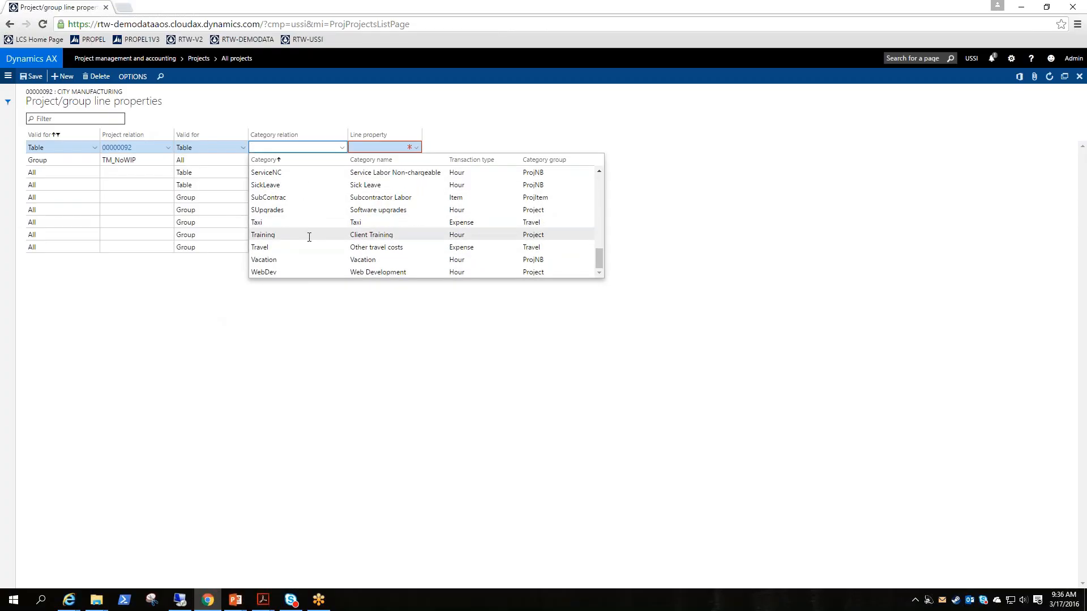
click(309, 237)
Set the line property of the Training row to NonBillabl and save the project's line properties
drag(431, 156, 422, 149)
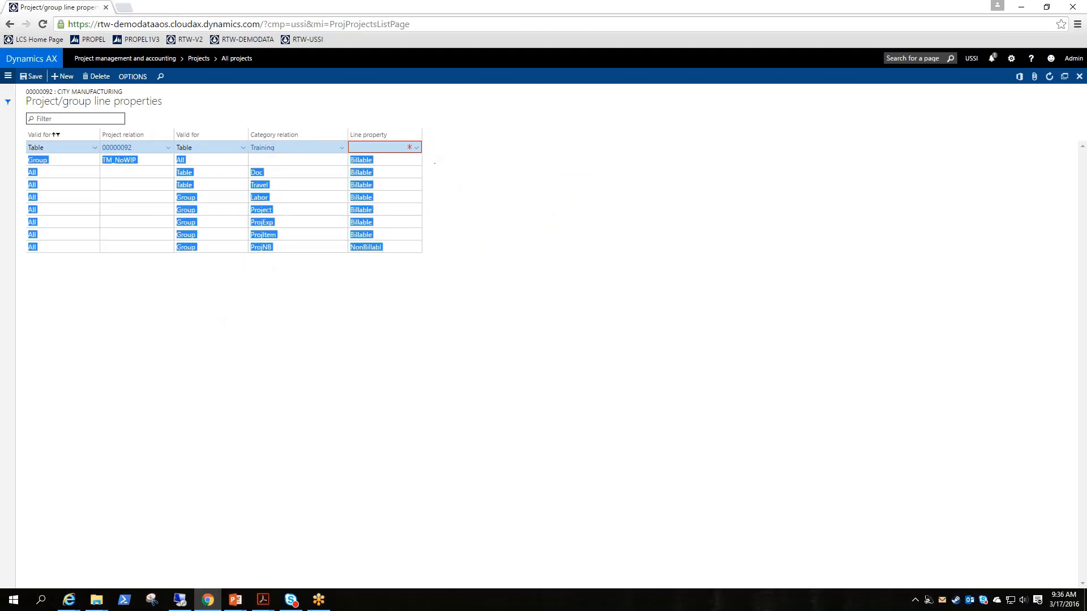
click(417, 147)
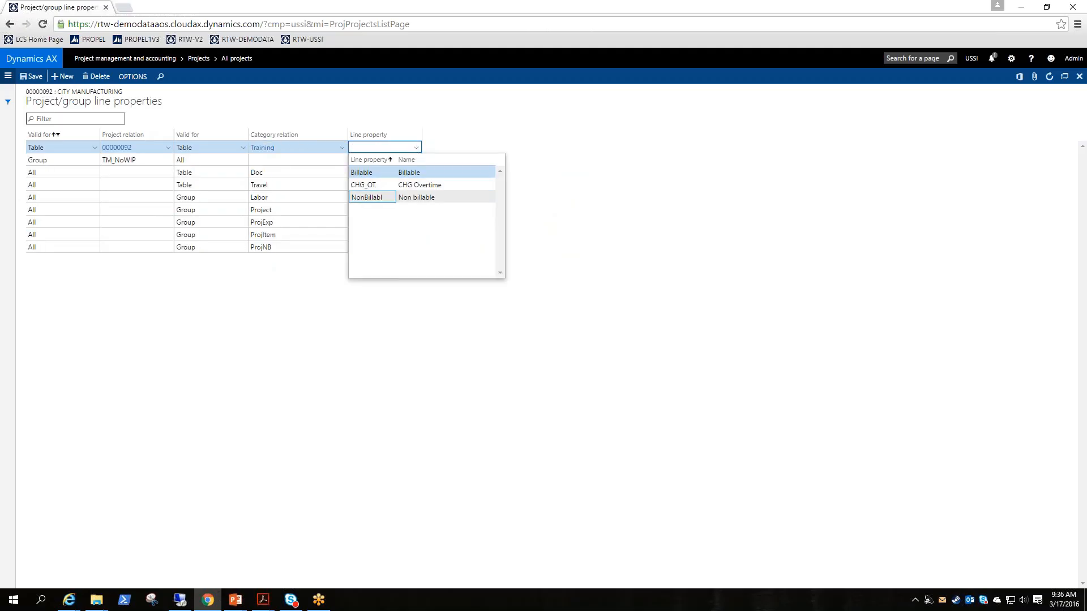
click(367, 197)
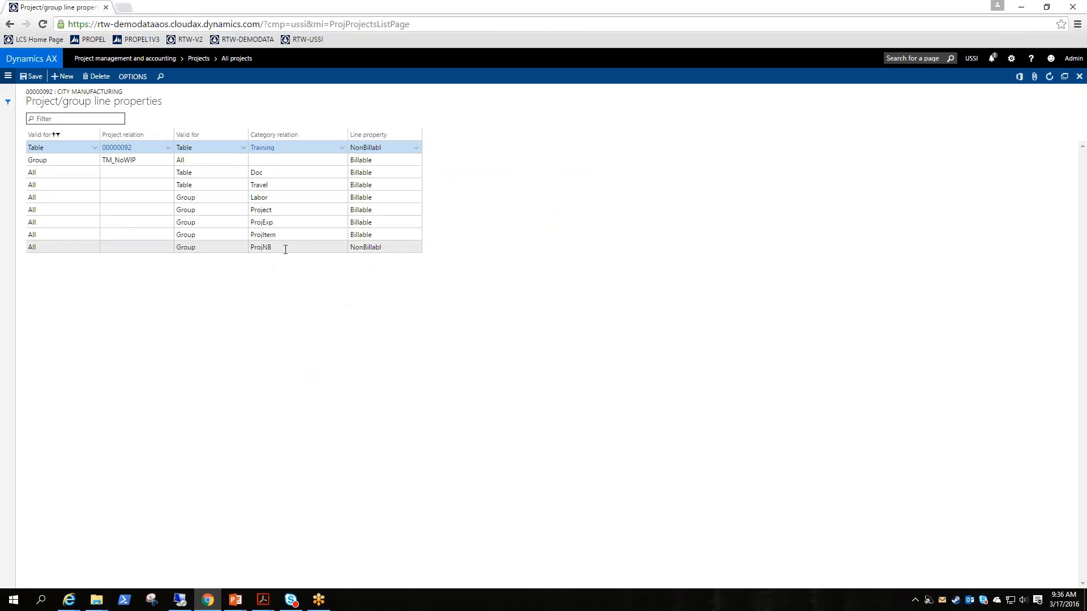
click(301, 223)
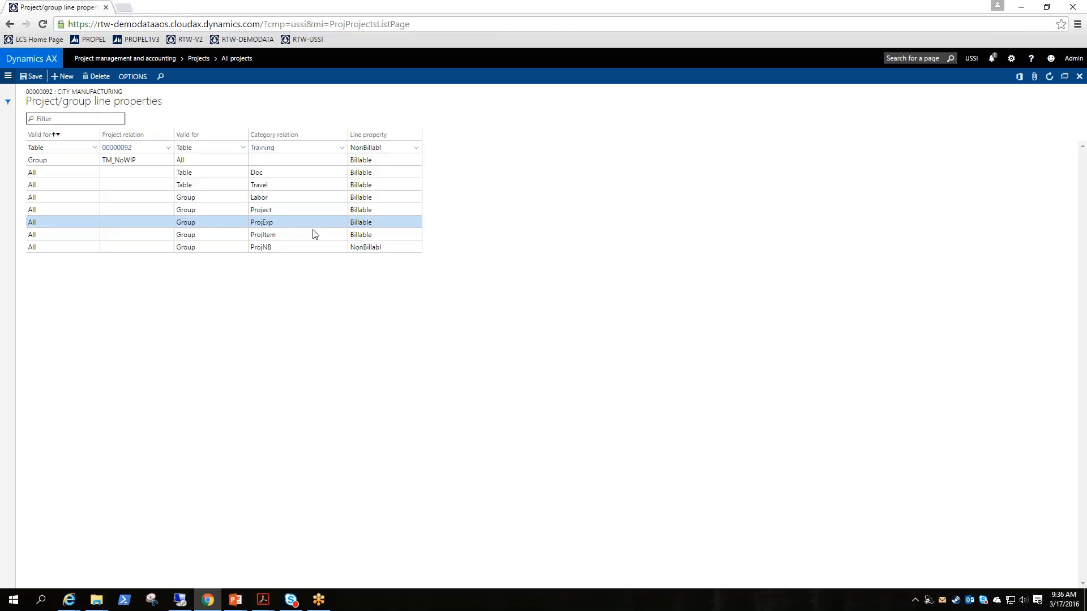
click(31, 78)
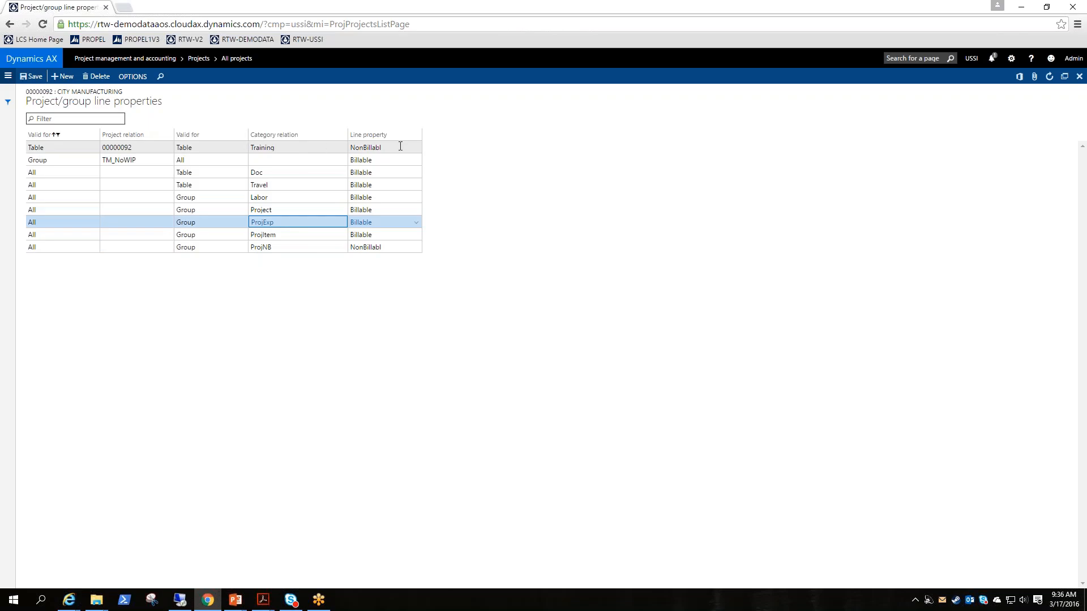
Open the Project/group line properties setup for all projects and select the Training row of project 00000092
click(8, 77)
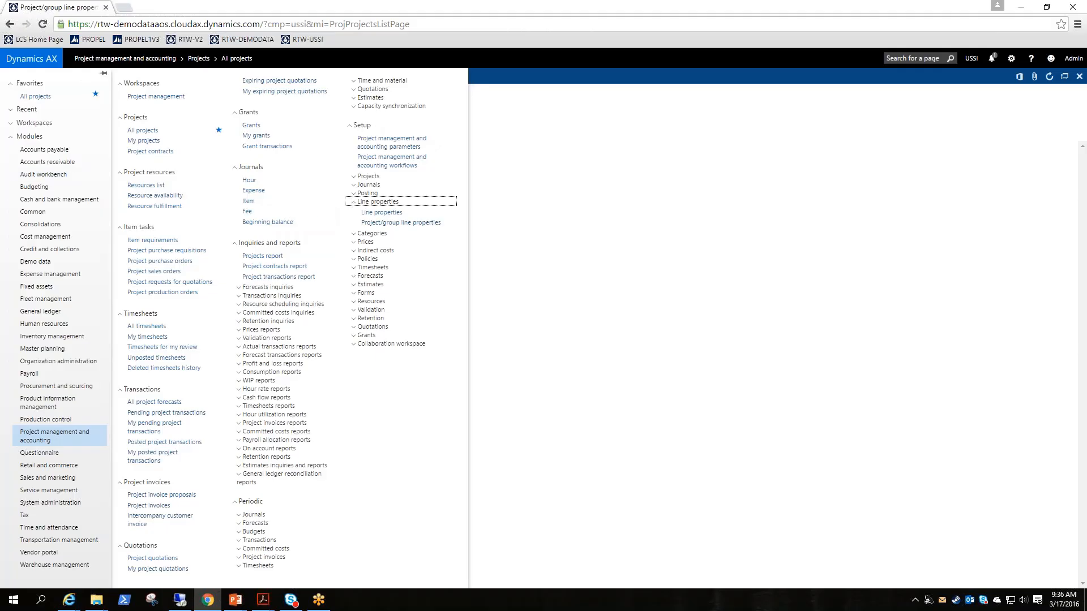
click(398, 226)
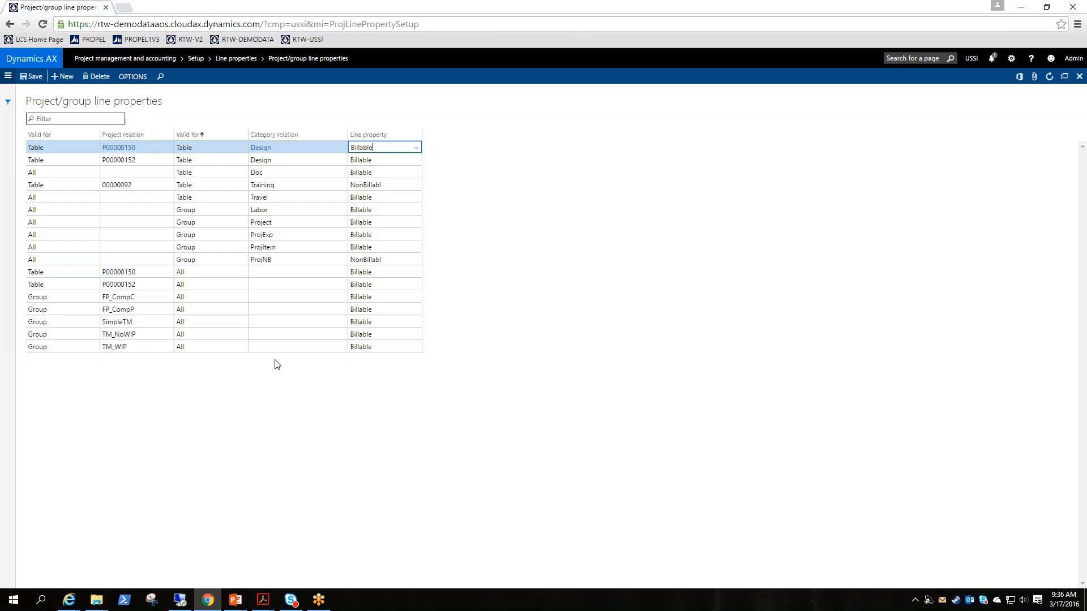
click(294, 185)
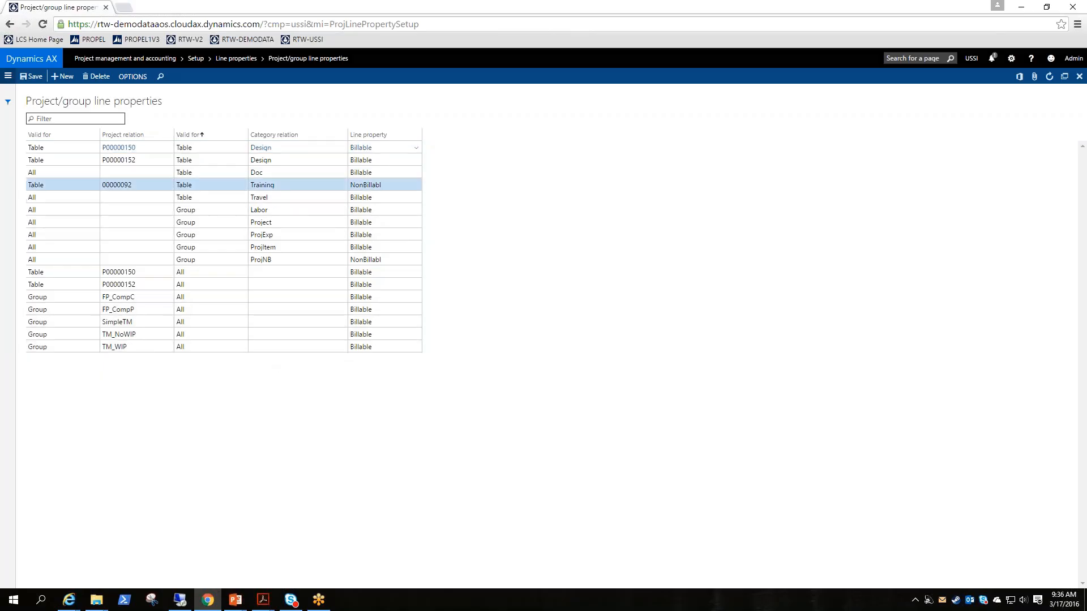
click(290, 184)
Add a row to the project/group line properties, valid for Table with the project relation 00000092
click(63, 76)
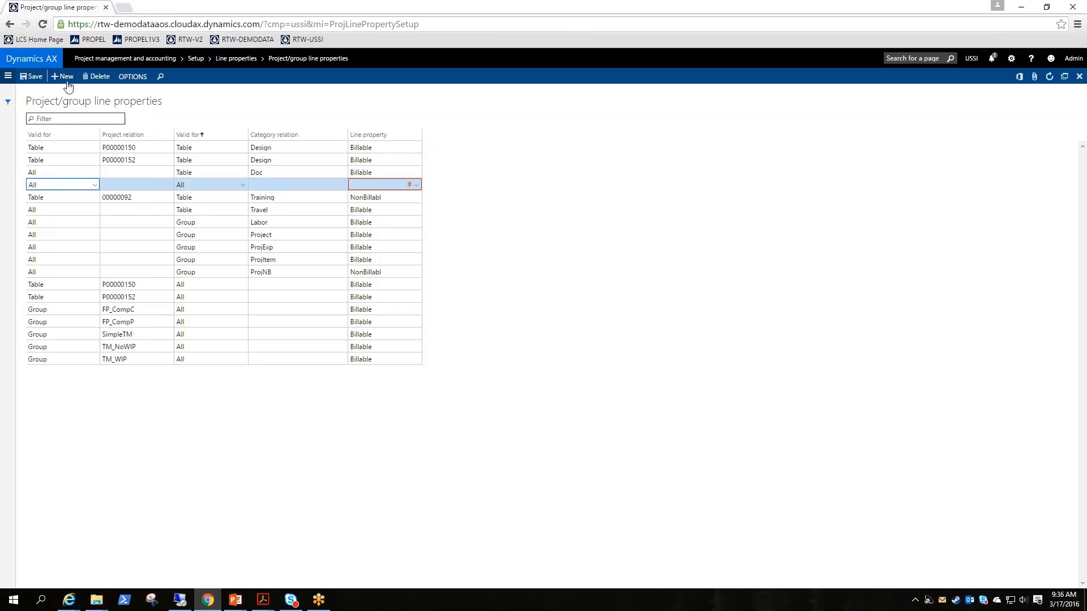
click(94, 184)
click(71, 198)
click(167, 186)
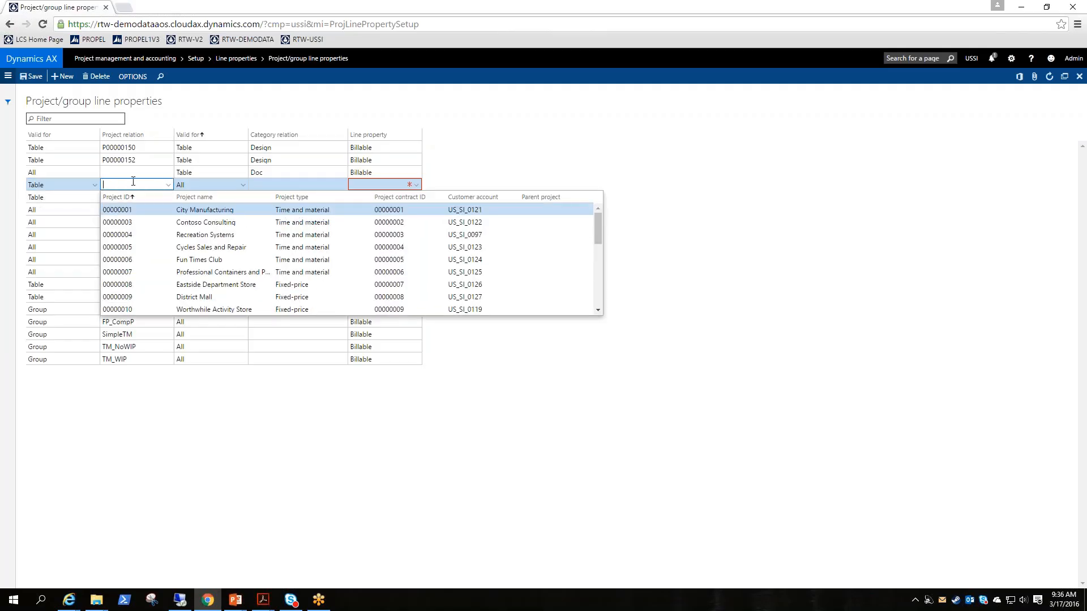
click(133, 182)
click(145, 198)
drag(134, 212, 101, 211)
key(ctrl+c)
click(114, 199)
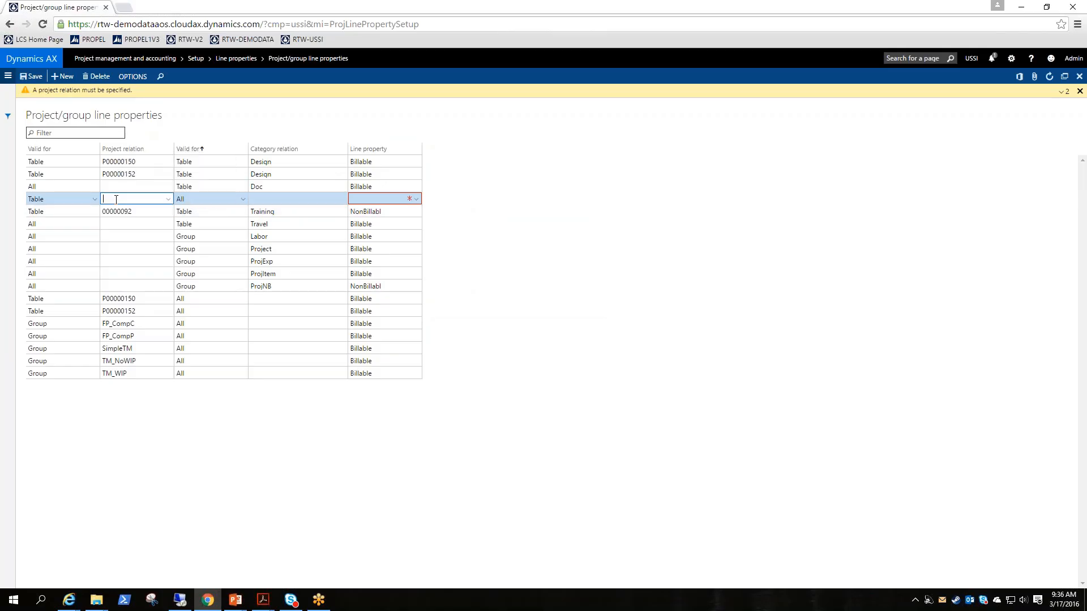
key(ctrl+v)
Make the new row's category side valid for Table and set the category relation to Apprentice
click(243, 199)
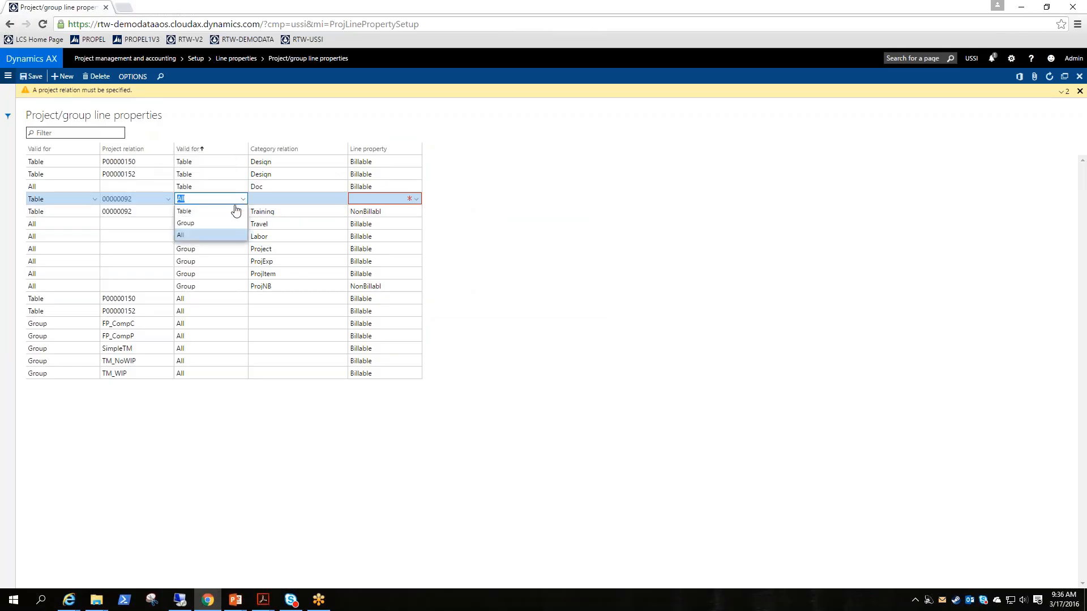
click(232, 211)
click(337, 202)
click(342, 199)
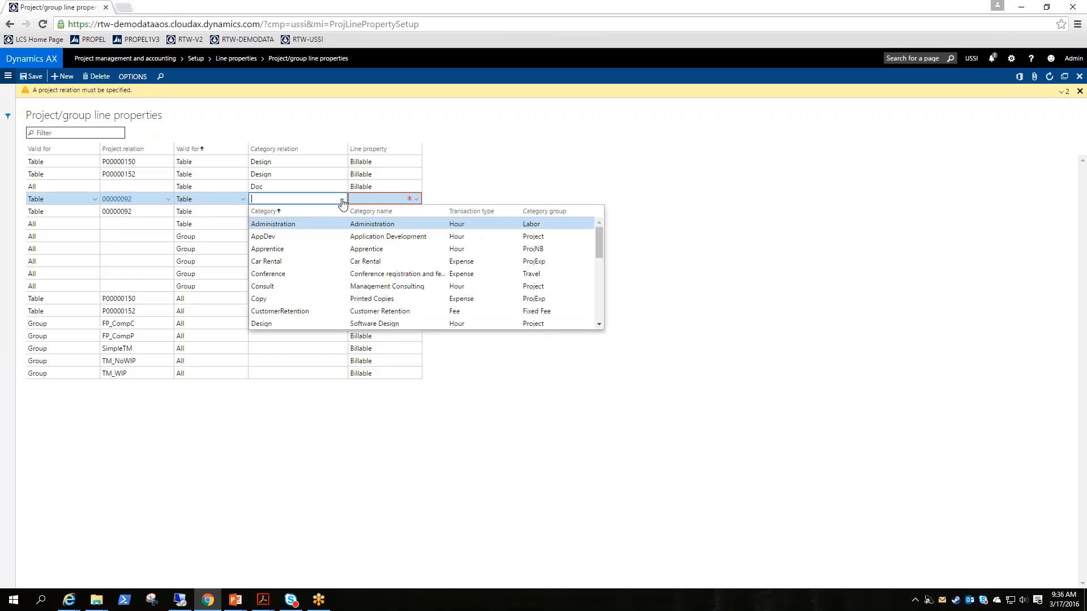
click(288, 250)
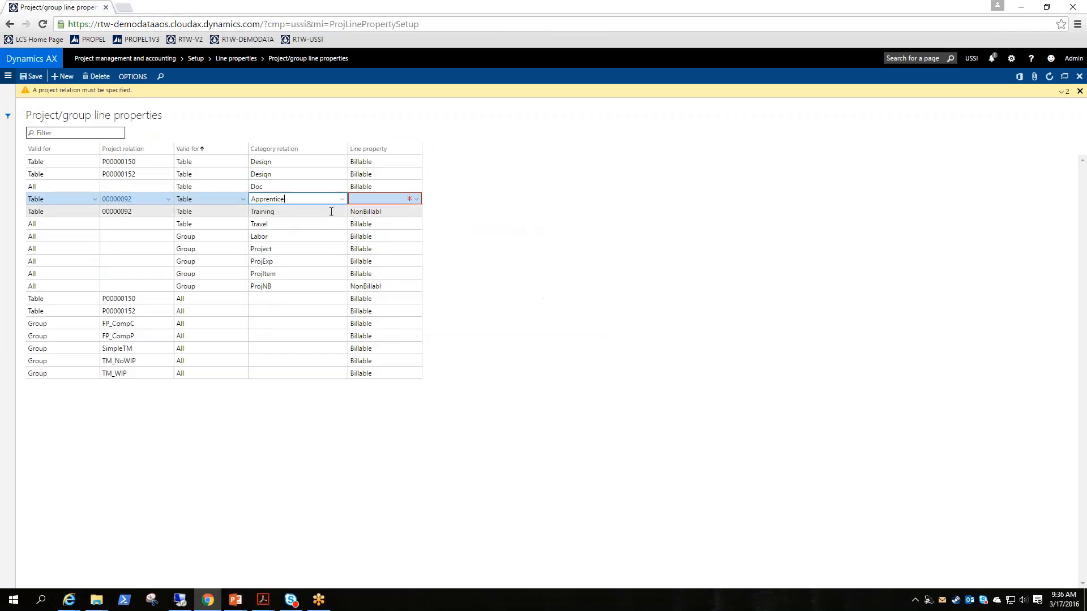
Set the line property of the Apprentice row to NonBillabl and save the project/group line properties
click(396, 201)
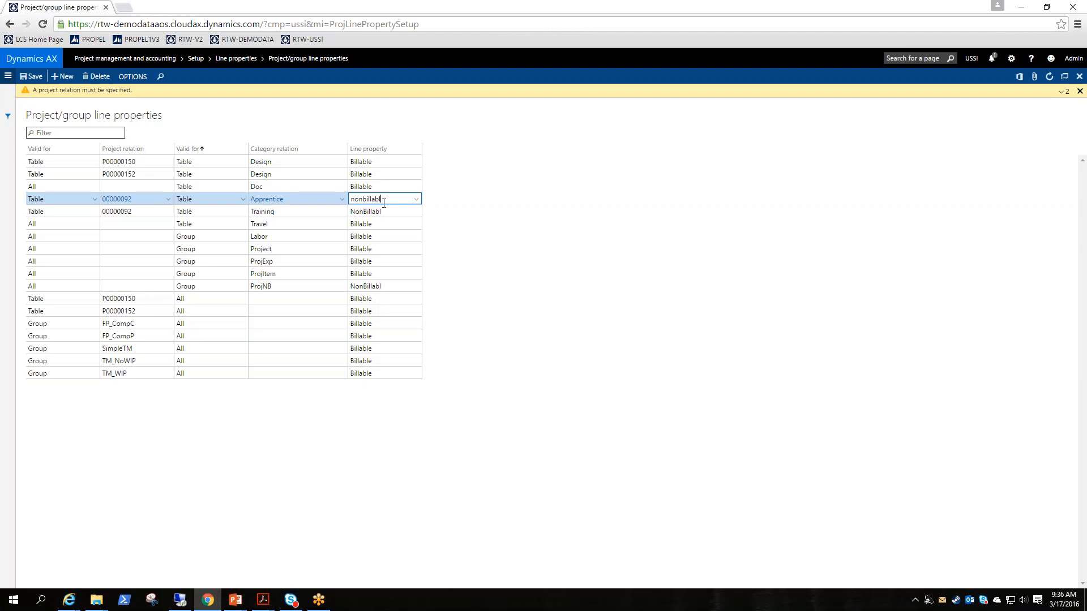
text(nonbillabl)
click(299, 249)
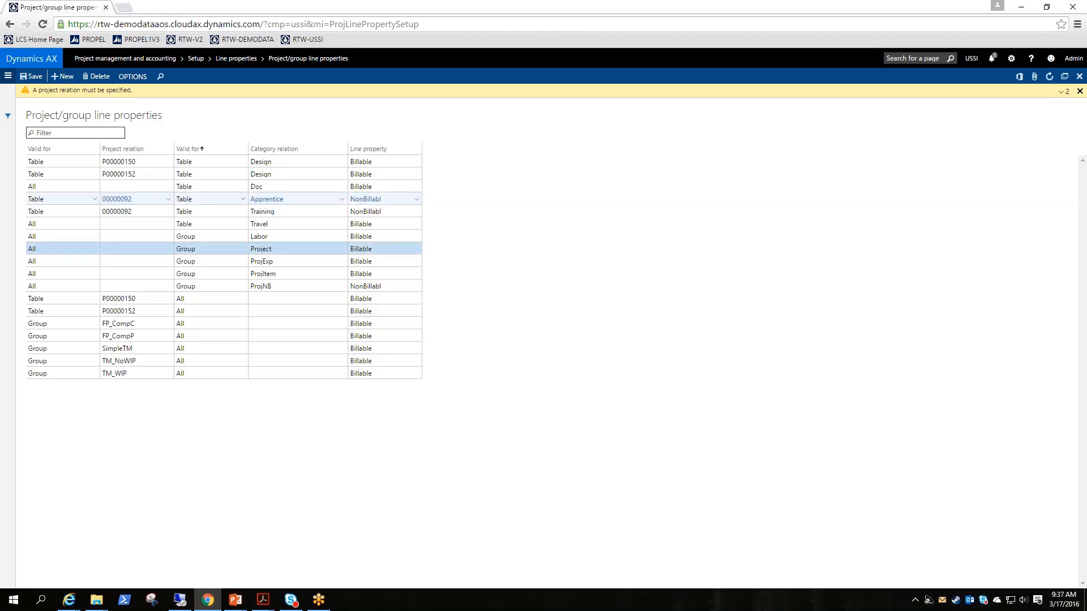
click(35, 78)
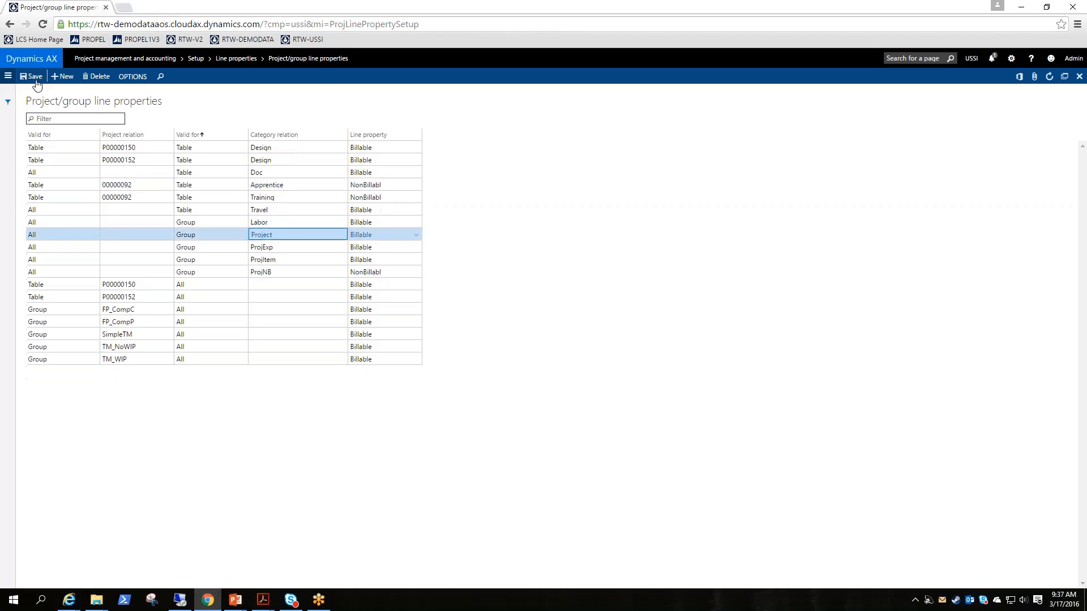